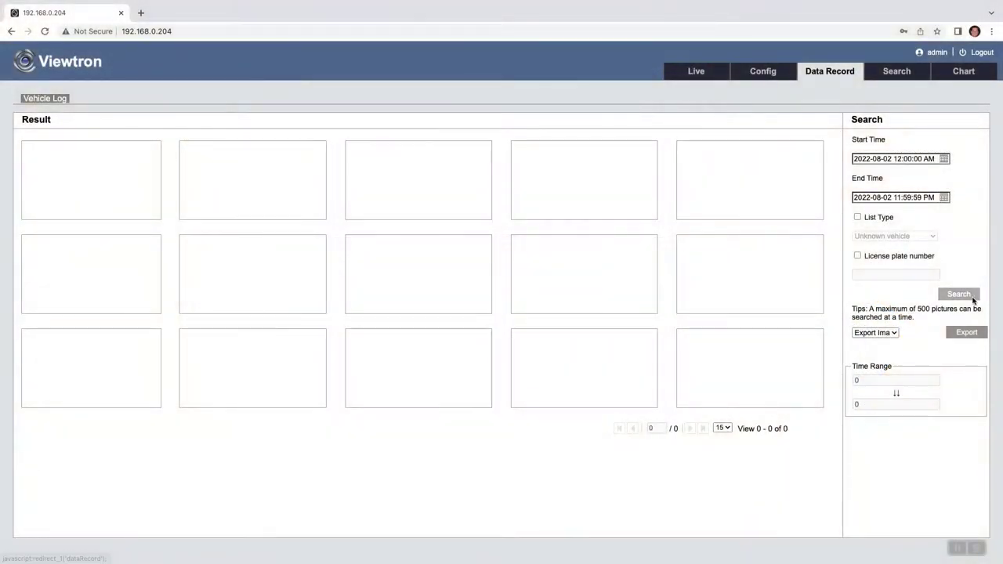
# Step: Search the vehicle log for the chosen day and view the third H07ZIT capture's panorama
pyautogui.click(966, 299)
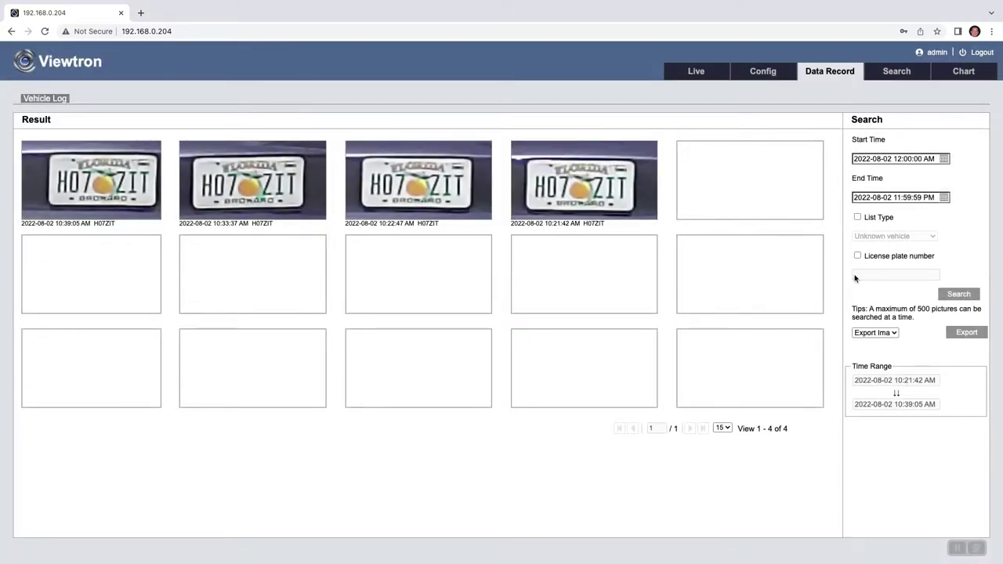
pyautogui.click(435, 194)
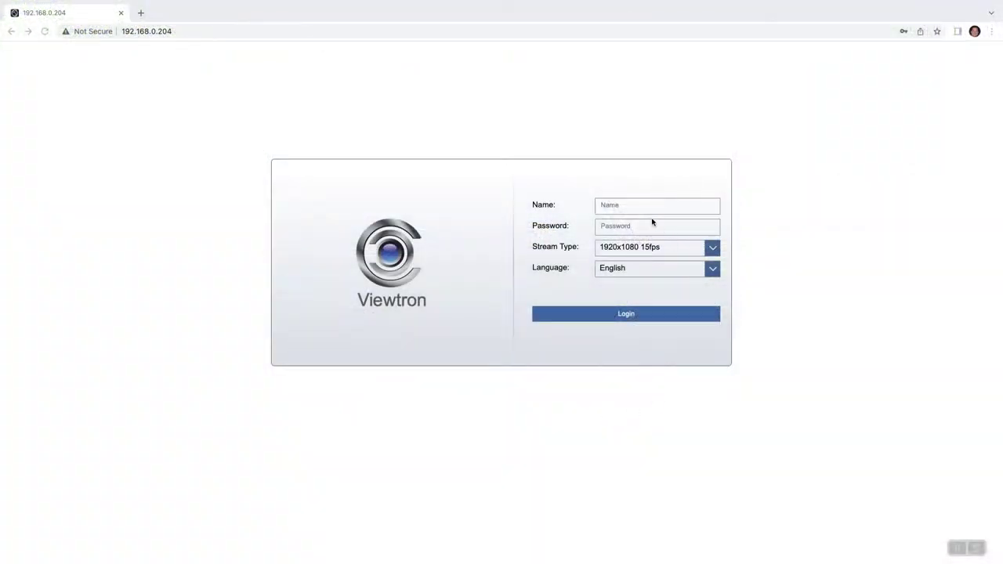
# Step: Log in to the camera with the administrator user name and password
pyautogui.click(624, 207)
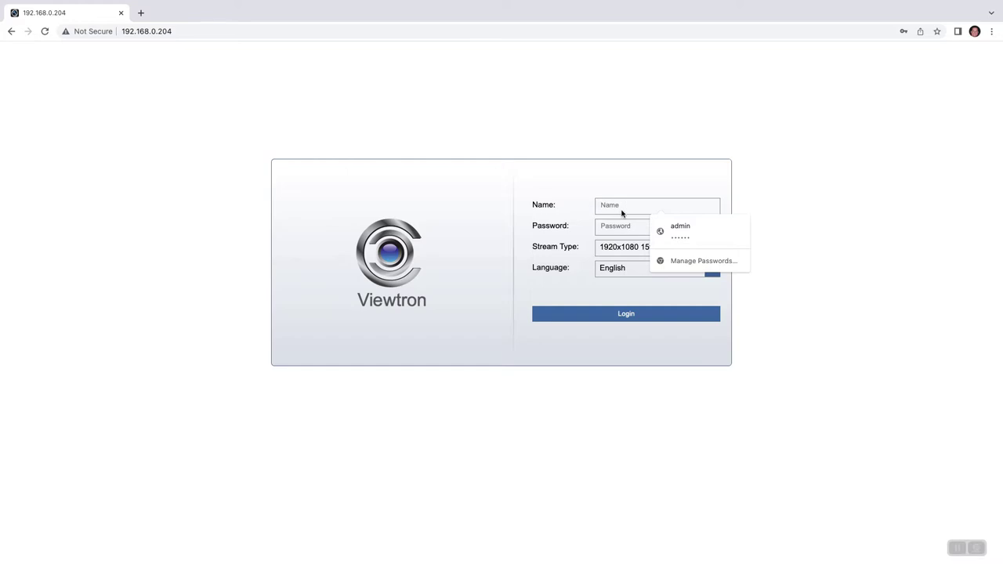
pyautogui.write('admin')
pyautogui.press('Tab')
pyautogui.write('12')
pyautogui.click(628, 316)
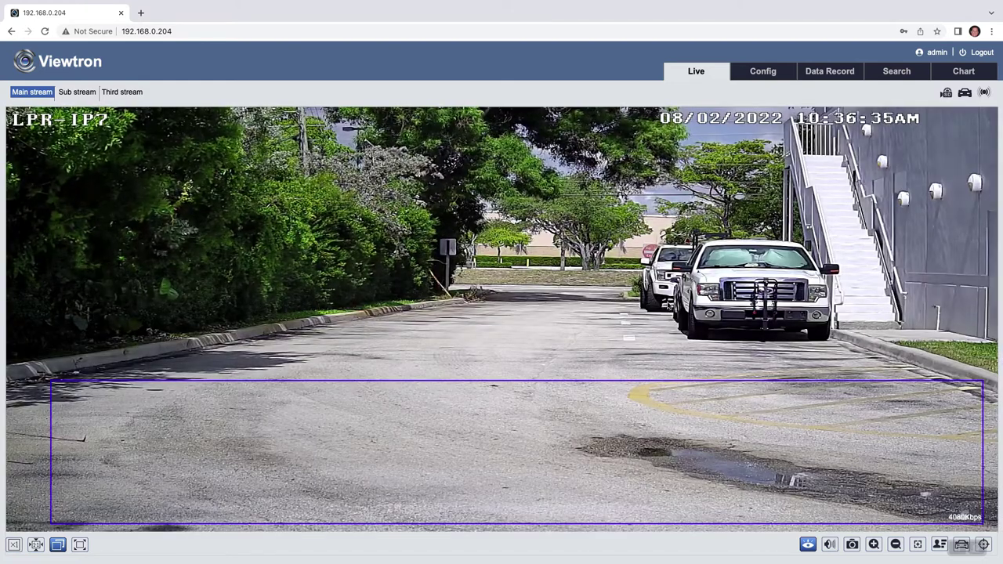
# Step: Go to the Record settings under Config > Storage
pyautogui.click(763, 71)
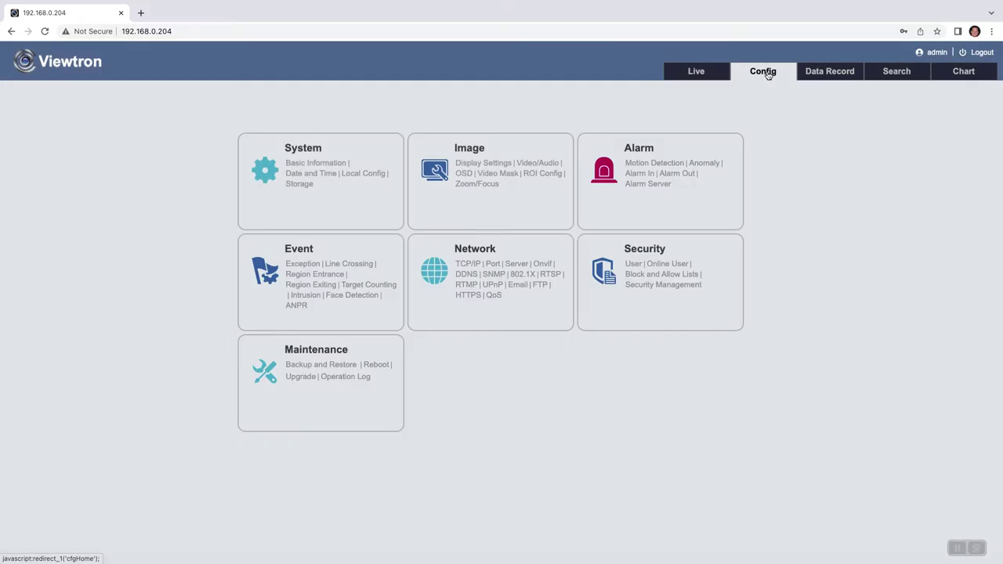
pyautogui.click(305, 185)
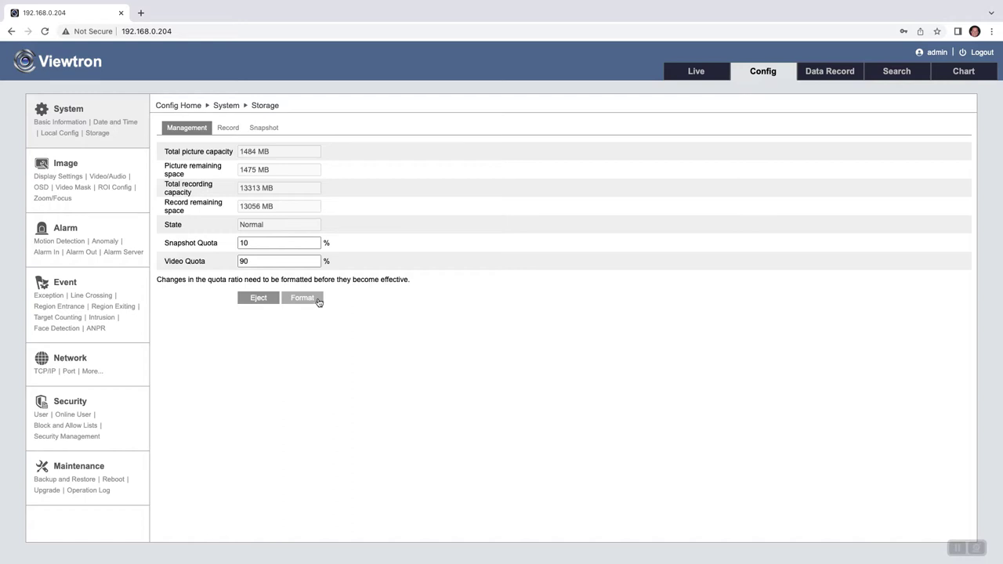
pyautogui.click(227, 131)
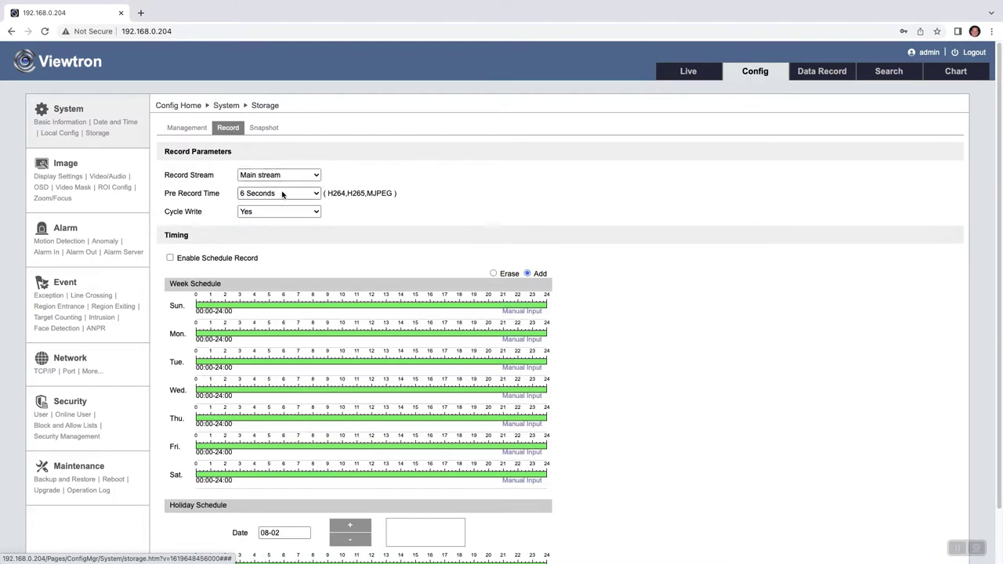
# Step: Set Main stream, 6 Seconds pre-record and cycle write Yes, then save the recording settings
pyautogui.click(313, 176)
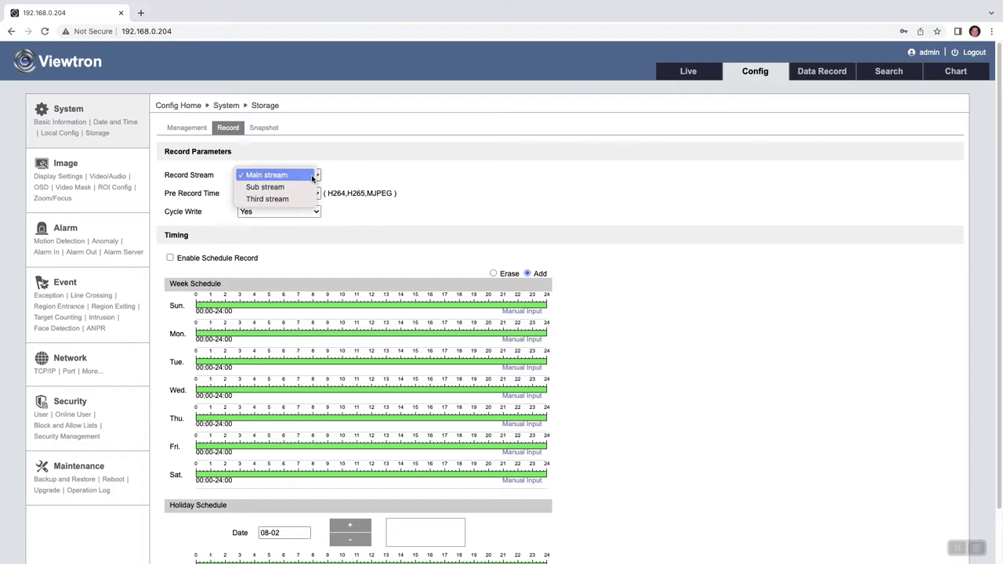
pyautogui.click(311, 176)
pyautogui.click(316, 194)
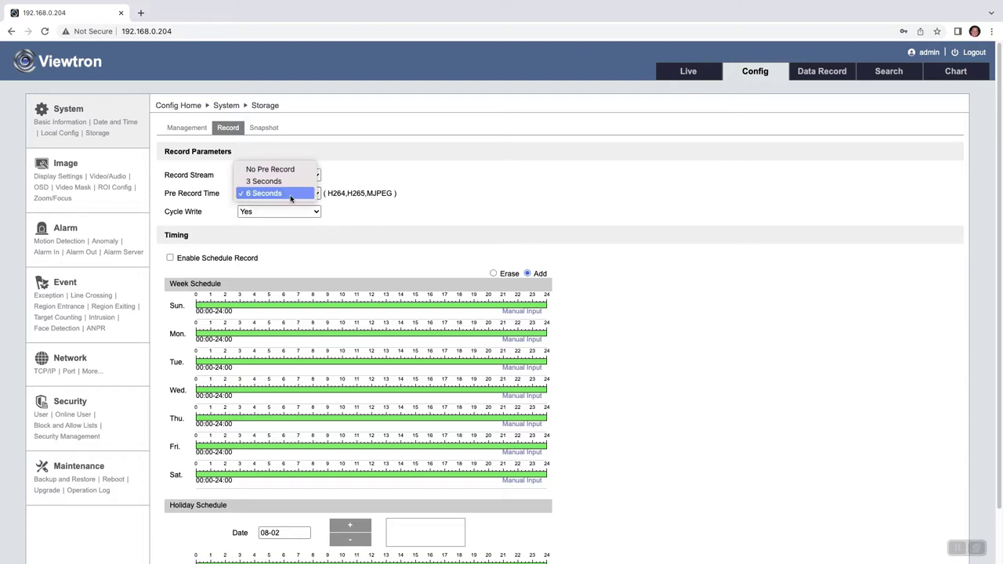
pyautogui.click(290, 194)
pyautogui.click(309, 212)
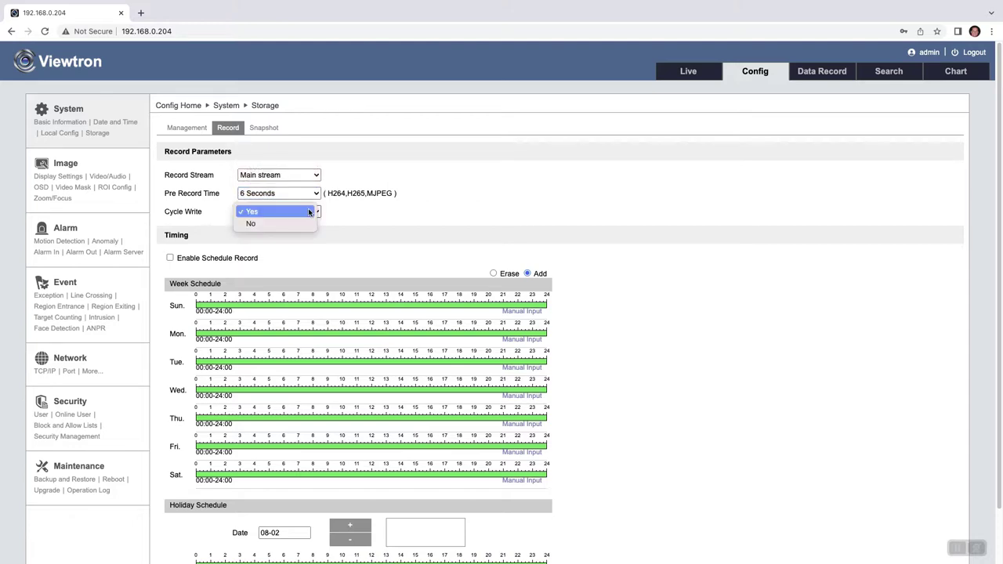
pyautogui.click(308, 212)
pyautogui.scroll(-2, 595, 356)
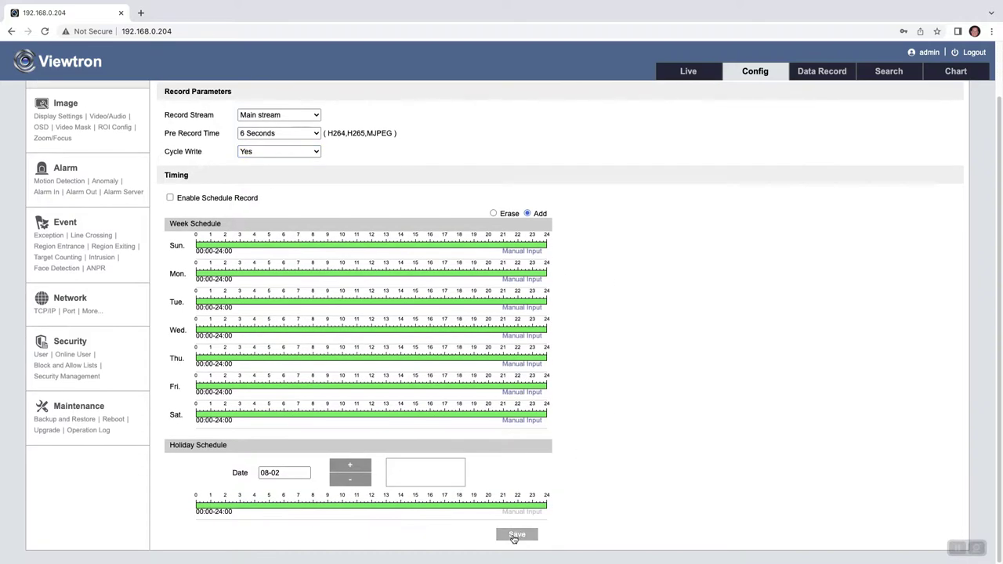
pyautogui.click(516, 535)
pyautogui.click(552, 327)
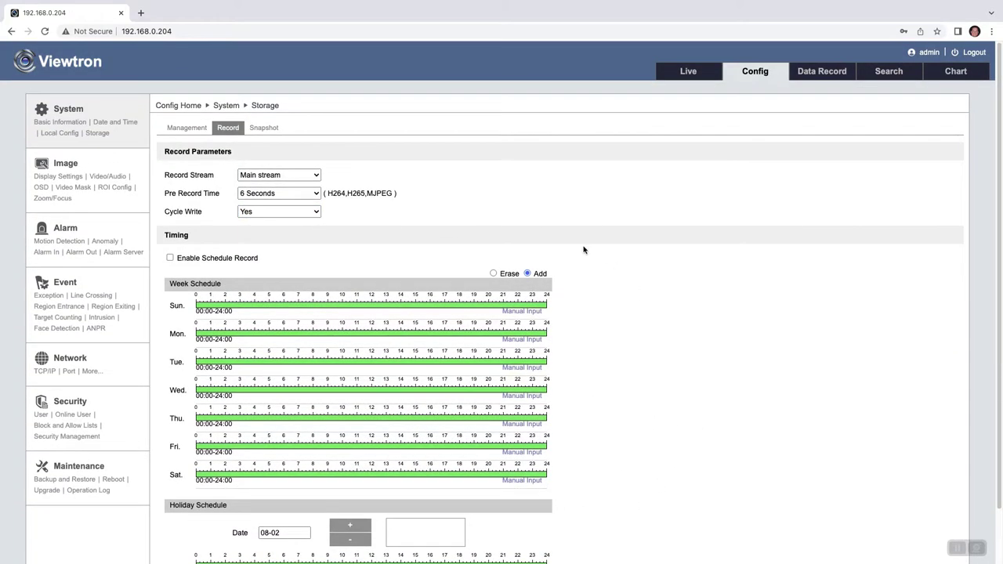
# Step: Save ANPR detection enabled with SD card saving and SD snap/recording triggers on
pyautogui.click(96, 329)
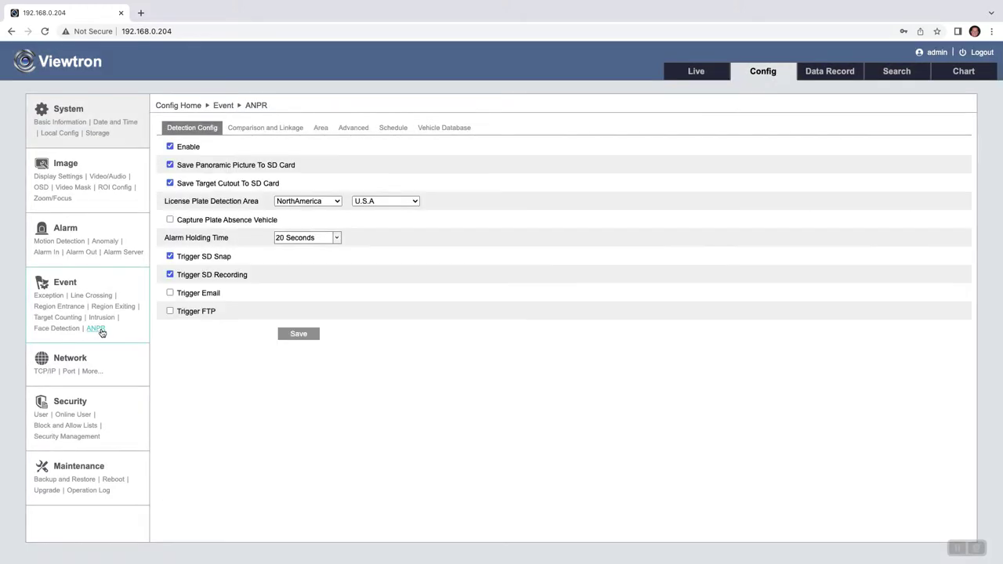
pyautogui.click(170, 148)
pyautogui.click(170, 147)
pyautogui.click(311, 333)
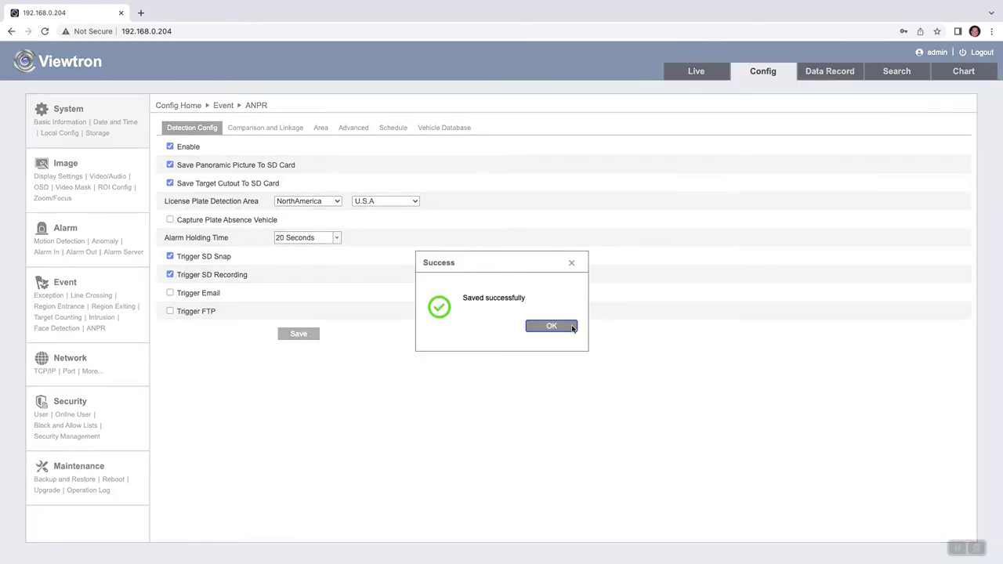
pyautogui.click(569, 327)
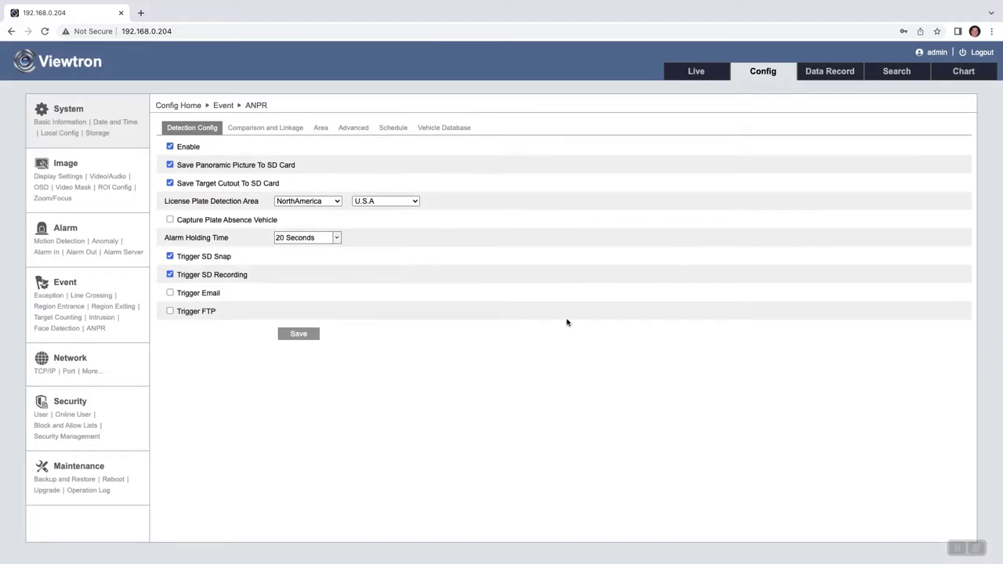
# Step: Replace the old ANPR detection area with a new box across the lower road
pyautogui.click(321, 128)
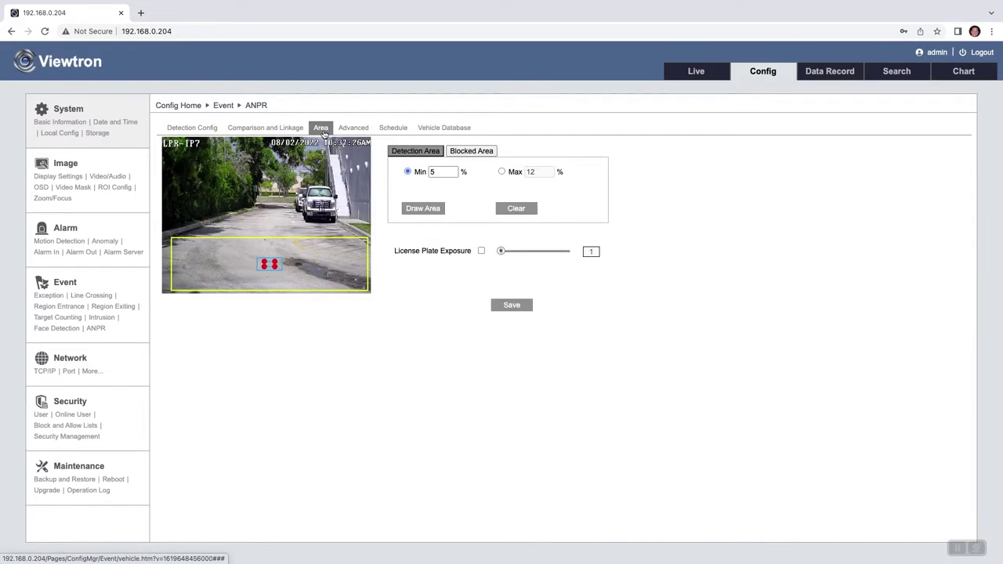
pyautogui.click(424, 210)
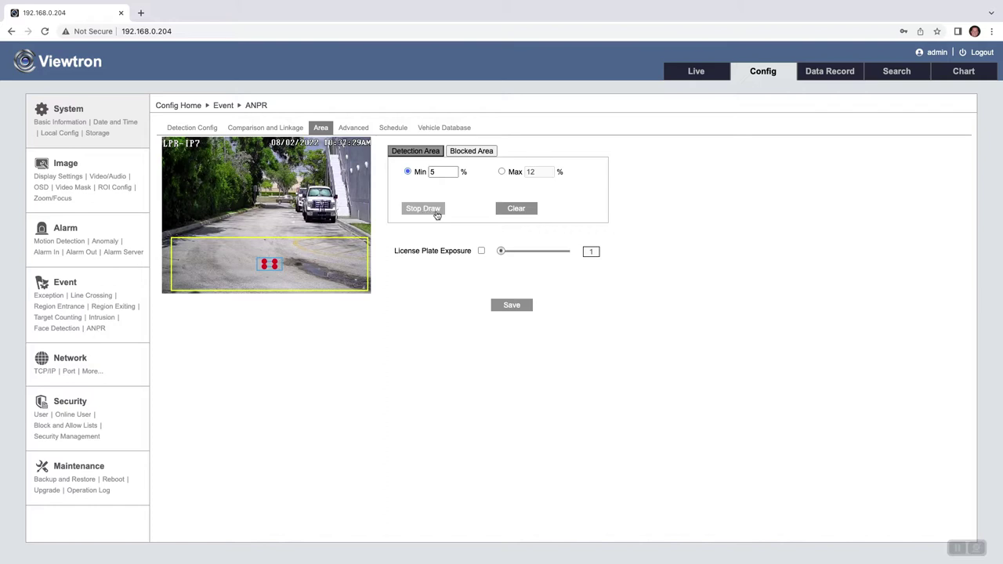
pyautogui.click(515, 208)
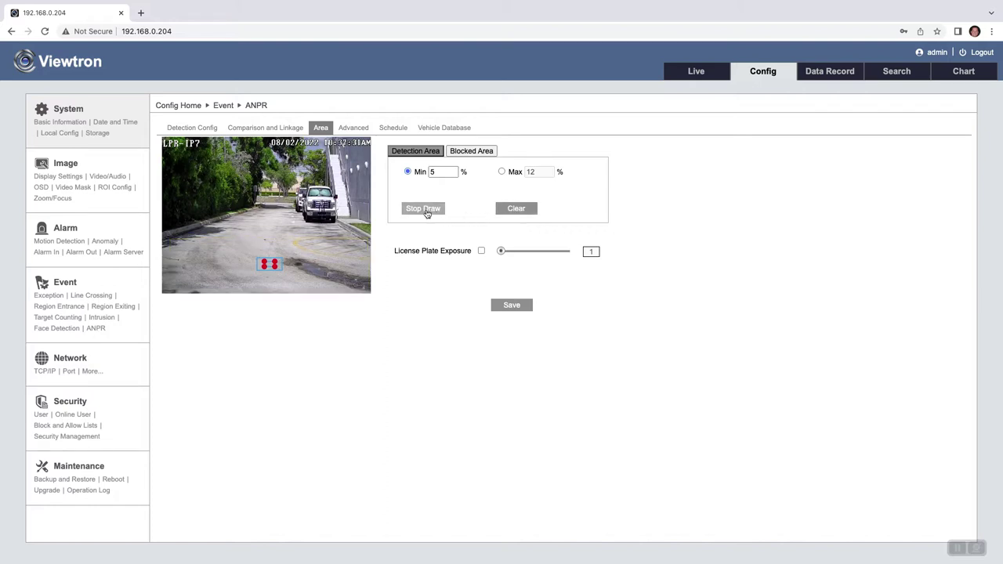
pyautogui.moveTo(166, 239); pyautogui.dragTo(169, 249)
pyautogui.moveTo(169, 284); pyautogui.dragTo(371, 294)
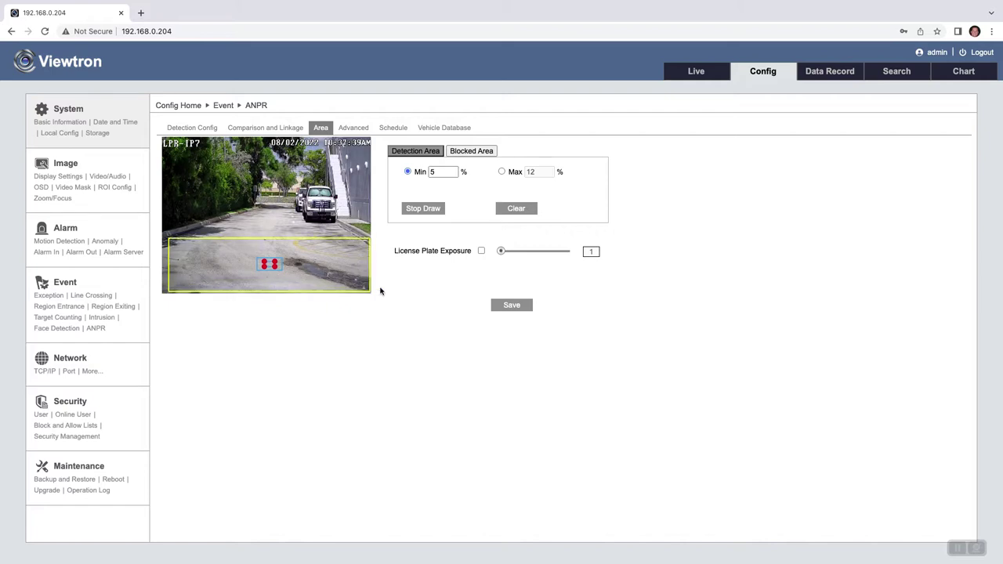
# Step: Save plate size limits of Min 5% and Max 12%, then view the all-day schedule
pyautogui.click(444, 169)
pyautogui.click(539, 172)
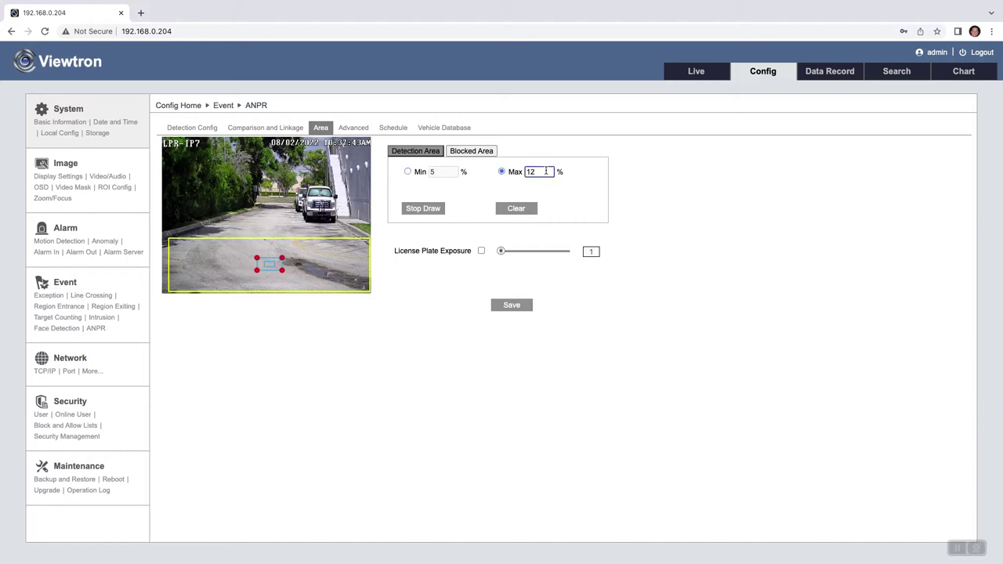
pyautogui.click(513, 305)
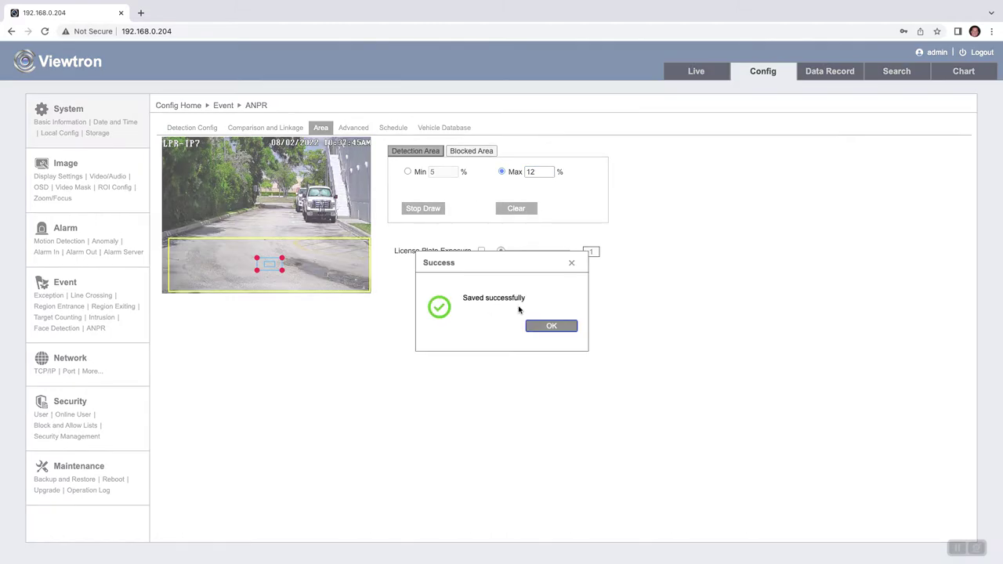
pyautogui.click(546, 328)
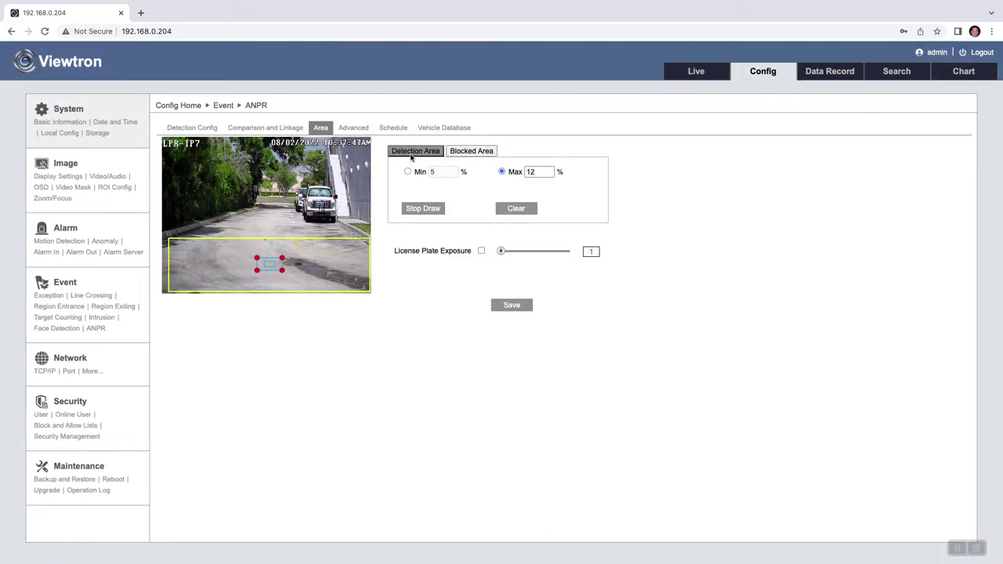
pyautogui.click(384, 130)
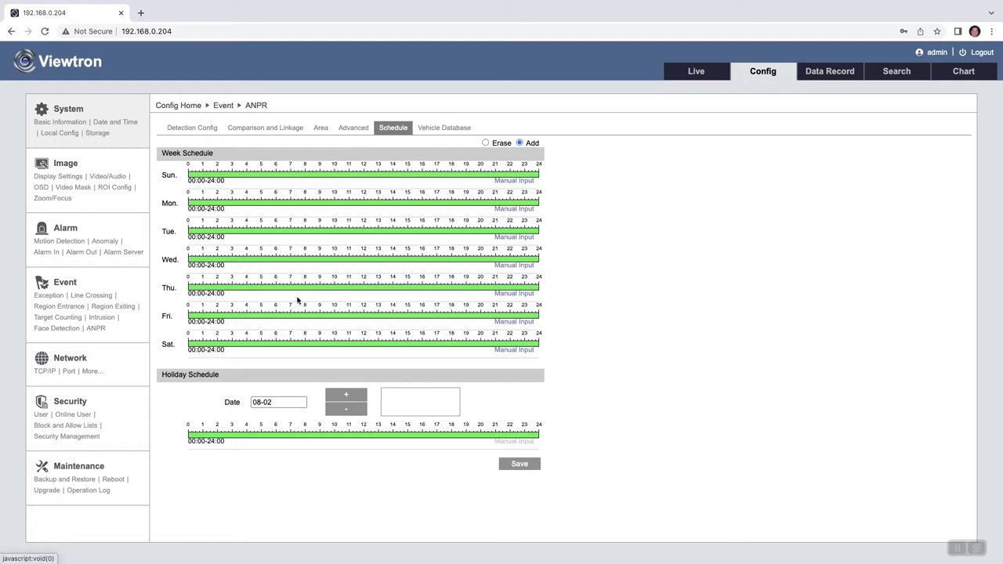
# Step: Check the empty vehicle database, then return to the live parking-lot view
pyautogui.click(443, 129)
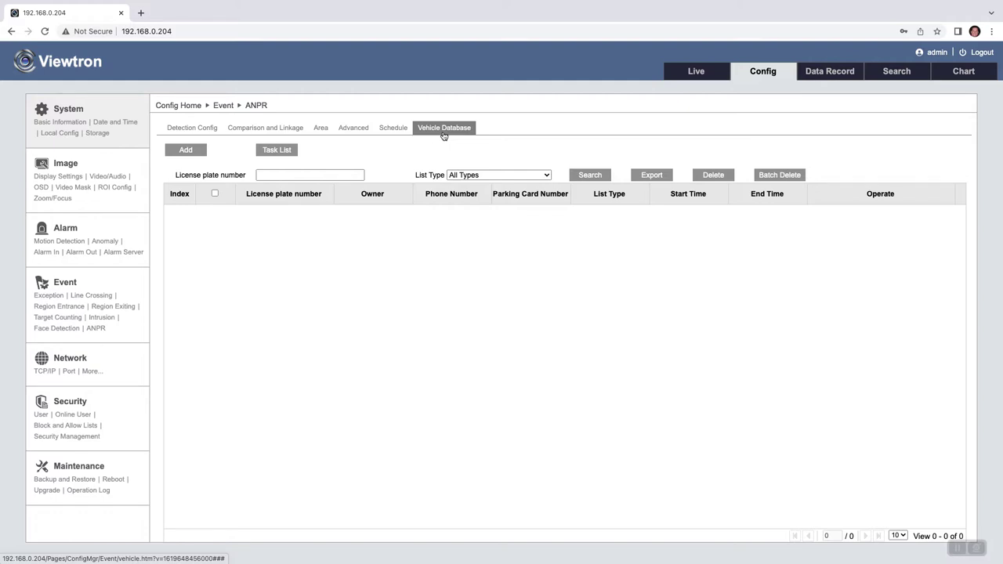
pyautogui.click(701, 72)
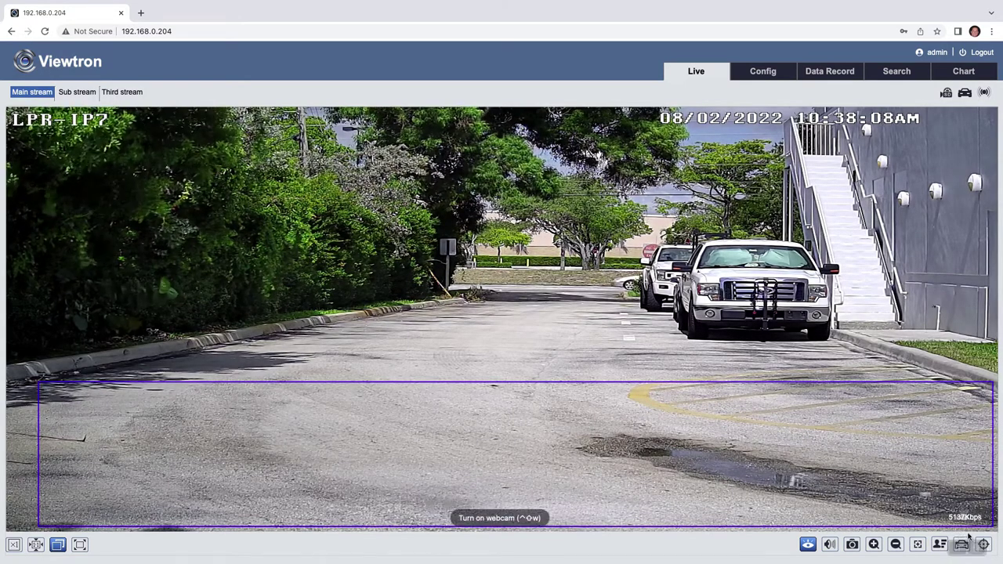
pyautogui.click(961, 544)
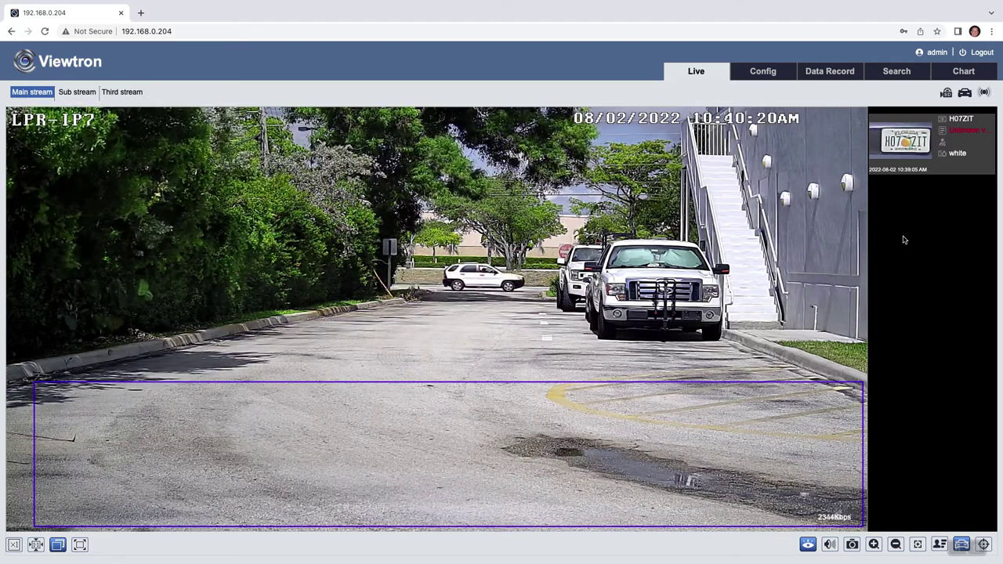
pyautogui.click(905, 139)
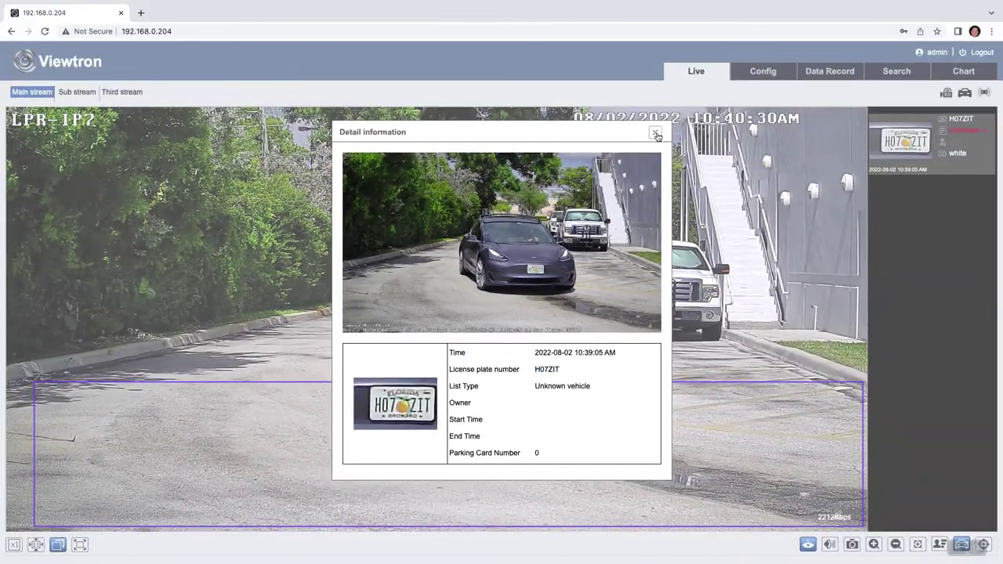
pyautogui.click(656, 134)
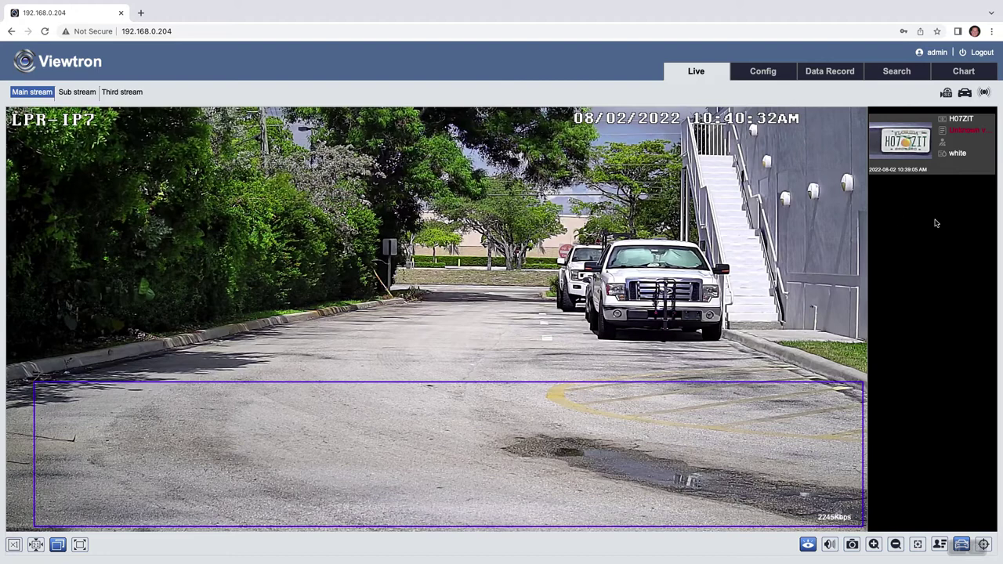
pyautogui.click(828, 76)
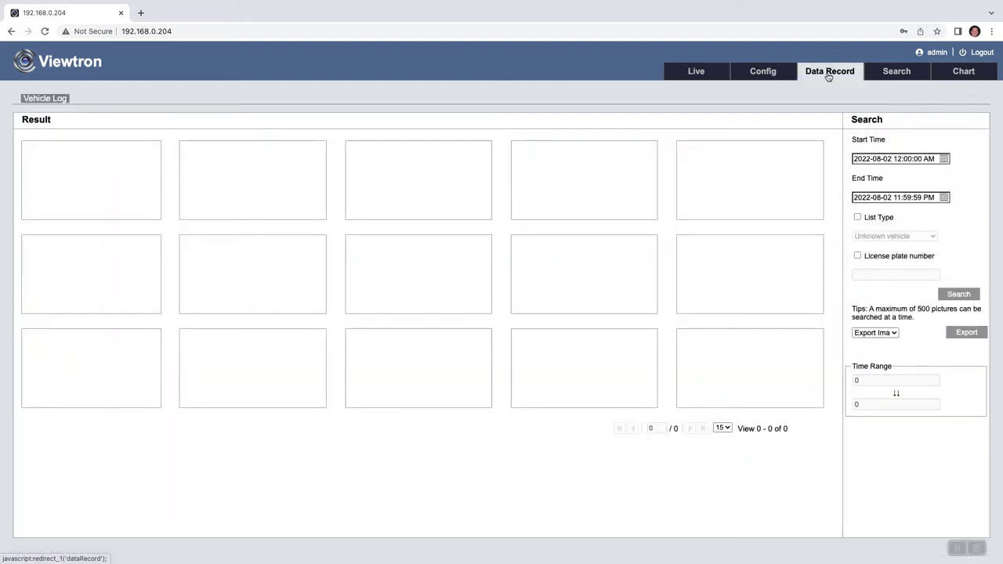
pyautogui.click(969, 298)
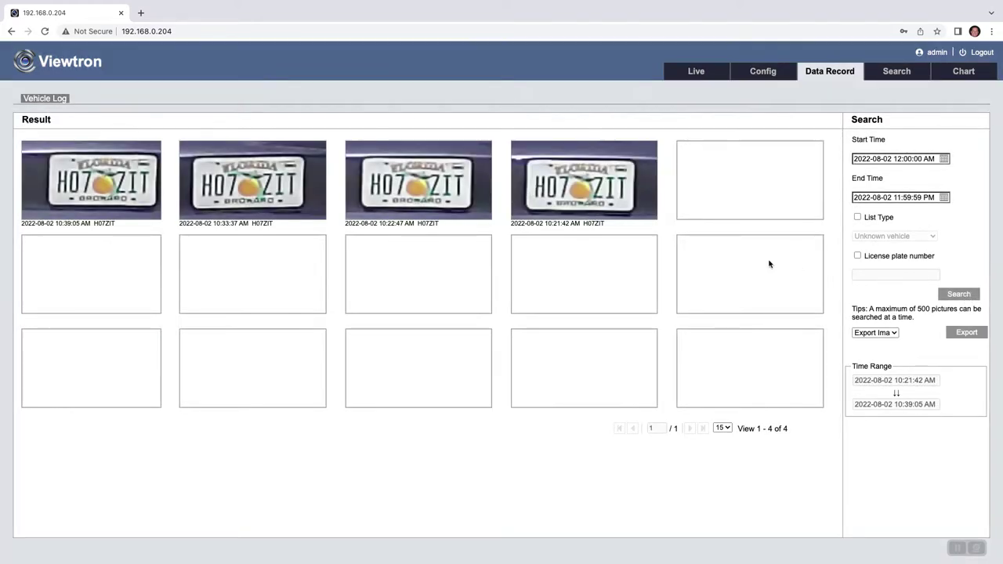
pyautogui.click(436, 195)
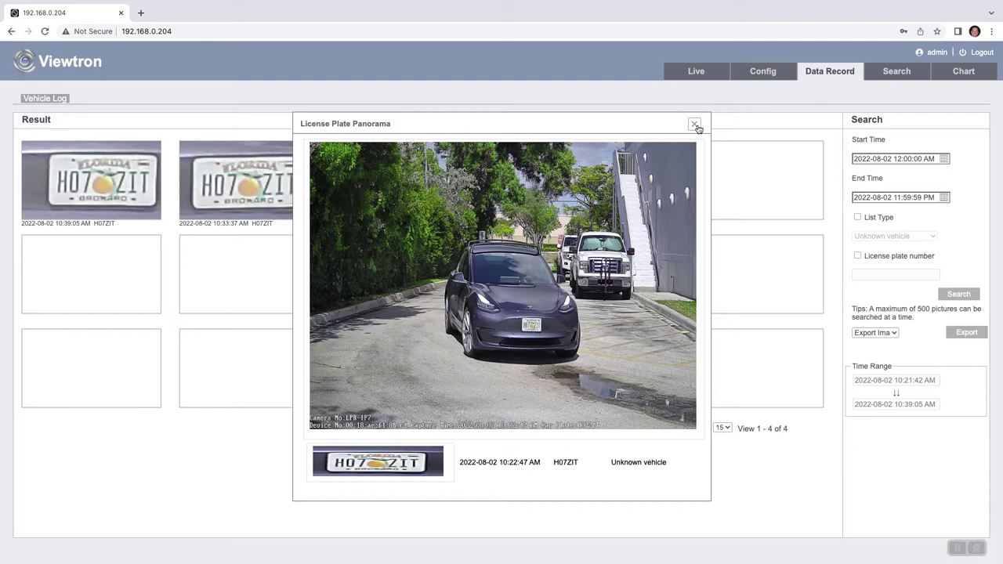
pyautogui.click(694, 126)
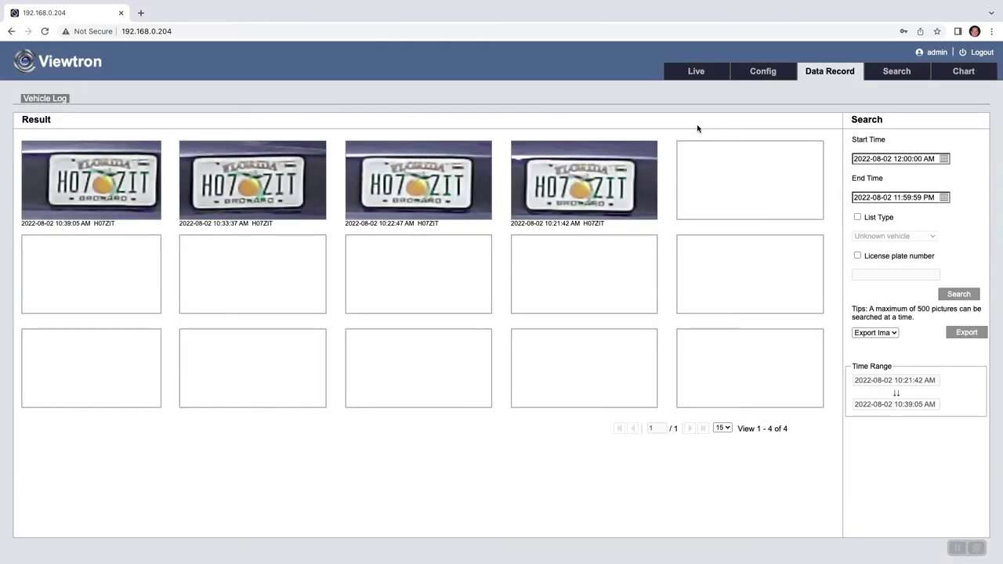
pyautogui.click(896, 72)
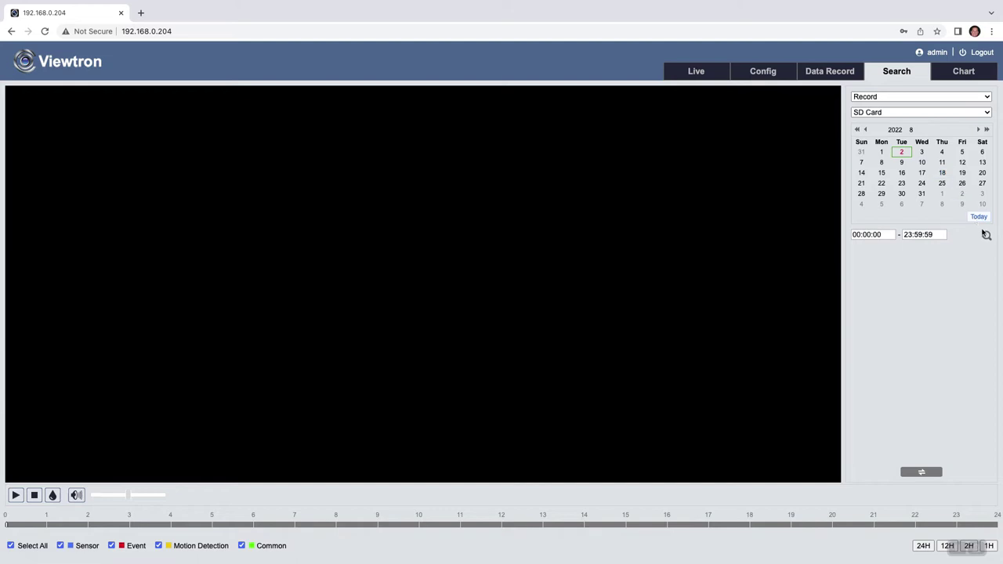
# Step: Find the 2022-08-02 SD card recordings and play the 10:38:58 and 10:33:29 AM clips
pyautogui.click(986, 237)
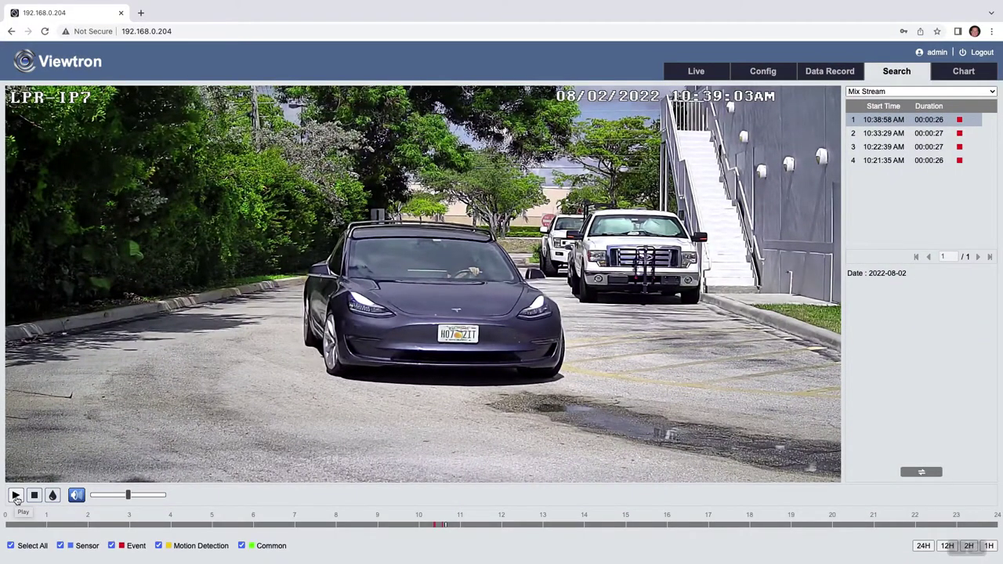
pyautogui.click(15, 495)
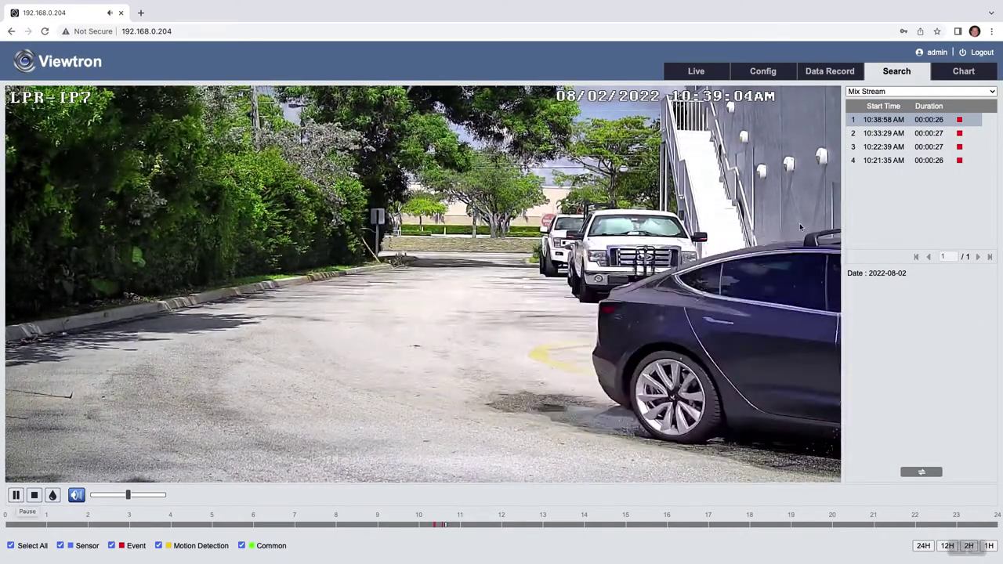
pyautogui.click(888, 134)
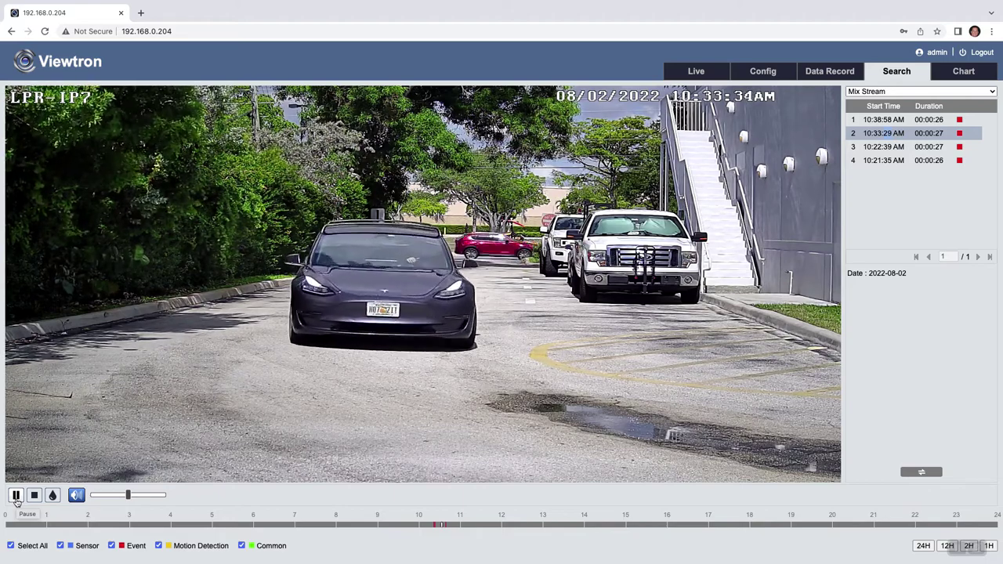
pyautogui.click(17, 502)
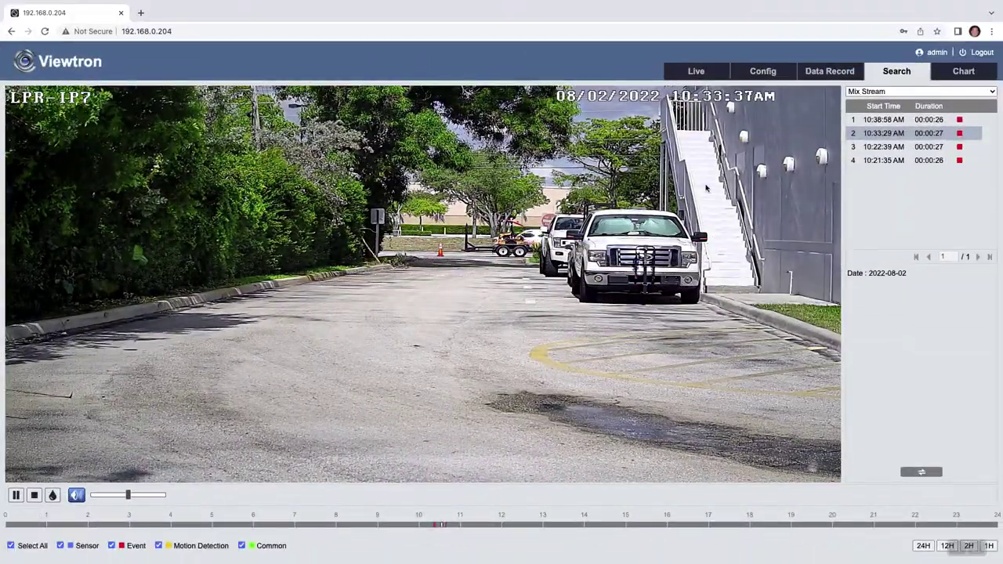
pyautogui.click(705, 76)
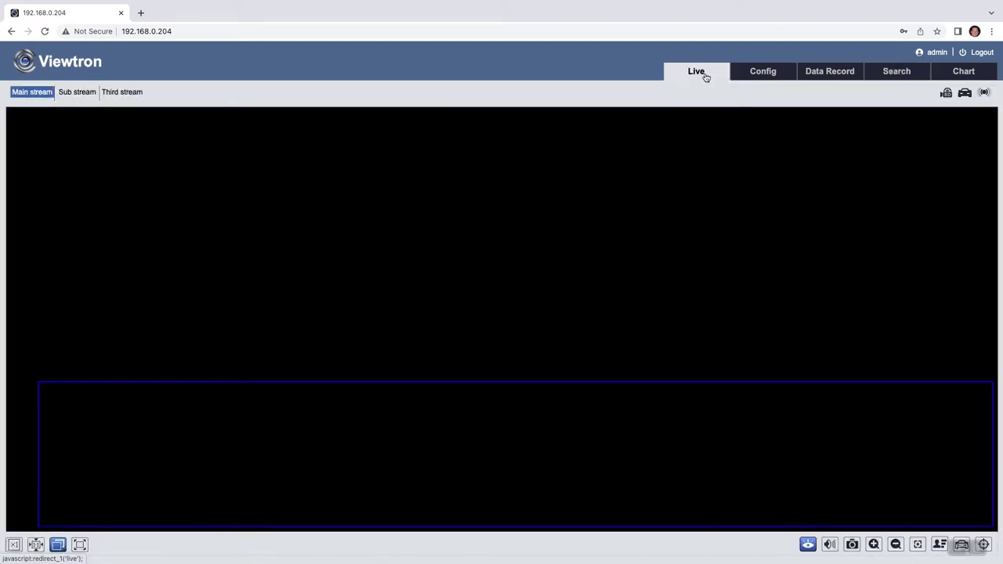